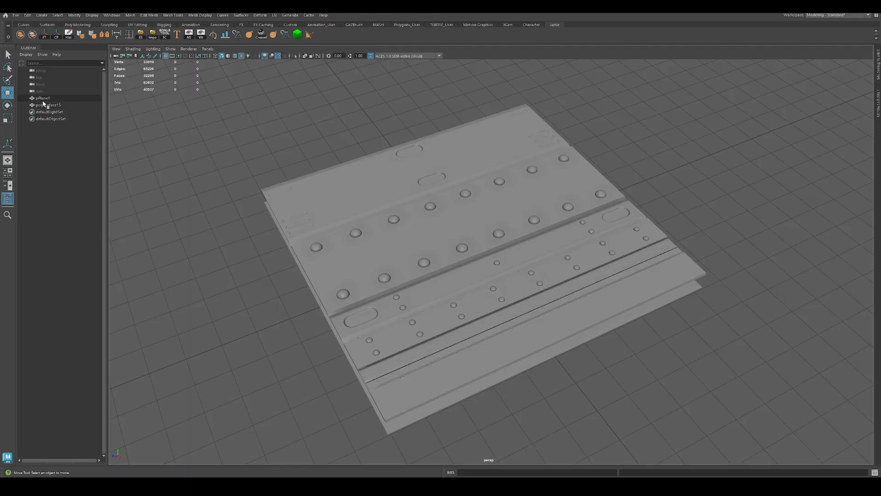
Step: Examine the flat plane beneath the detailed trim mesh, including its layout in the UV Editor
left_click_drag(299, 157, 315, 221, "alt")
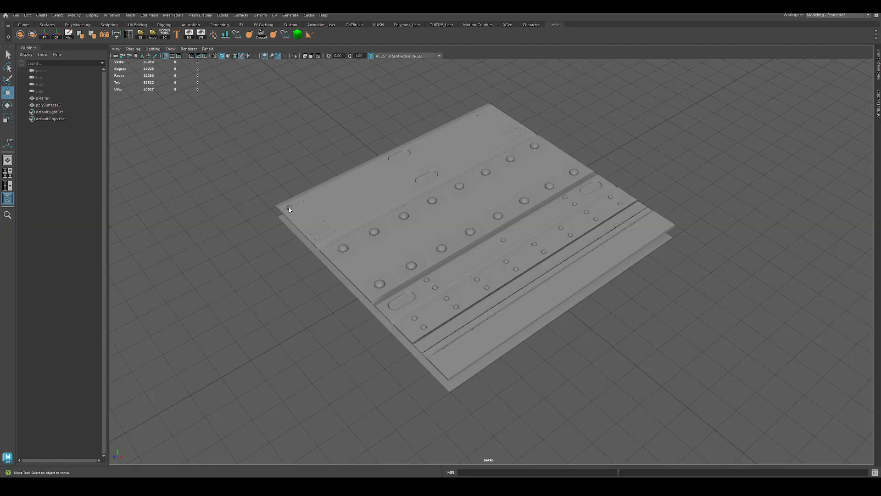
right_click_drag(288, 207, 353, 271, "alt")
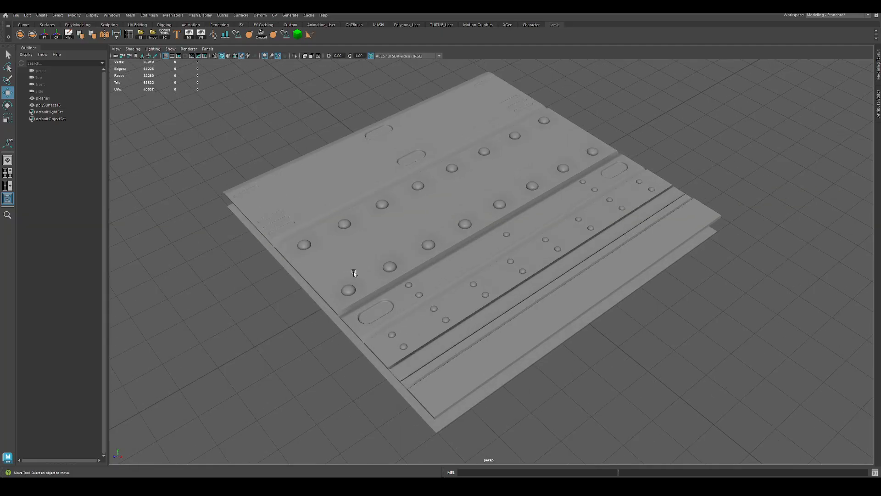
left_click(354, 271)
left_click_drag(406, 193, 374, 221, "alt")
left_click(290, 321)
left_click_drag(276, 354, 272, 313, "alt")
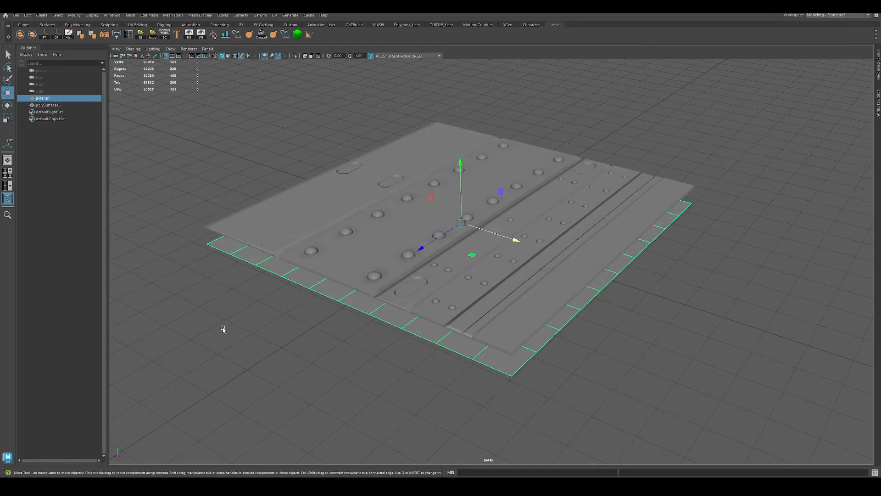
left_click_drag(358, 313, 343, 296, "alt")
left_click_drag(407, 281, 393, 320, "alt")
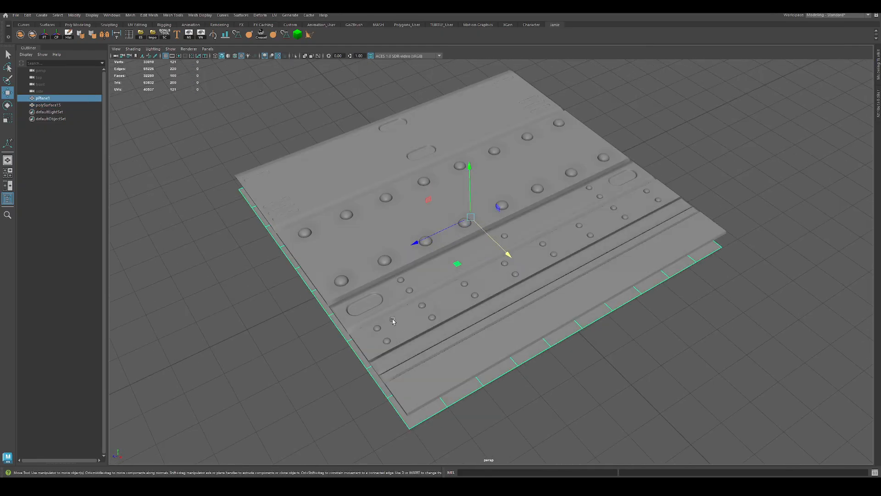
left_click(275, 15)
left_click(285, 36)
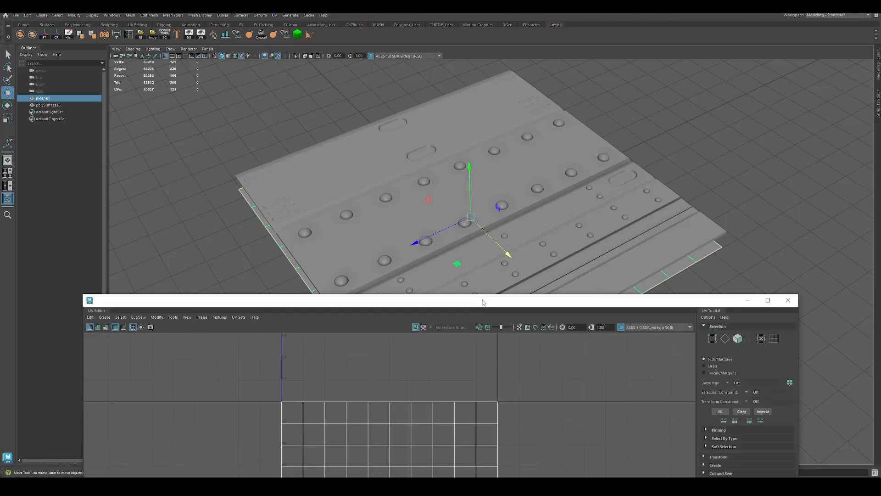
left_click_drag(482, 303, 360, 230)
left_click(797, 137)
left_click(703, 166)
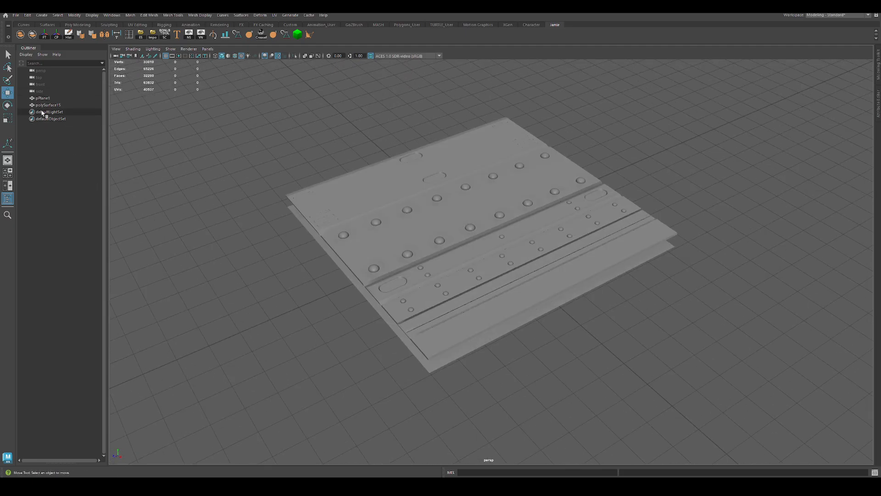
Step: Group the detailed mesh polySurface15 and the flat plane pPlane1 together under one parent group
left_click(482, 182)
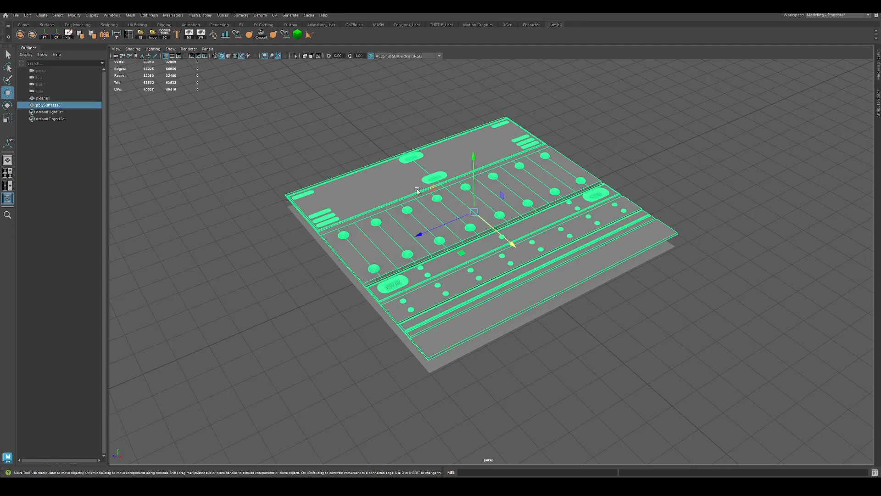
left_click(337, 261)
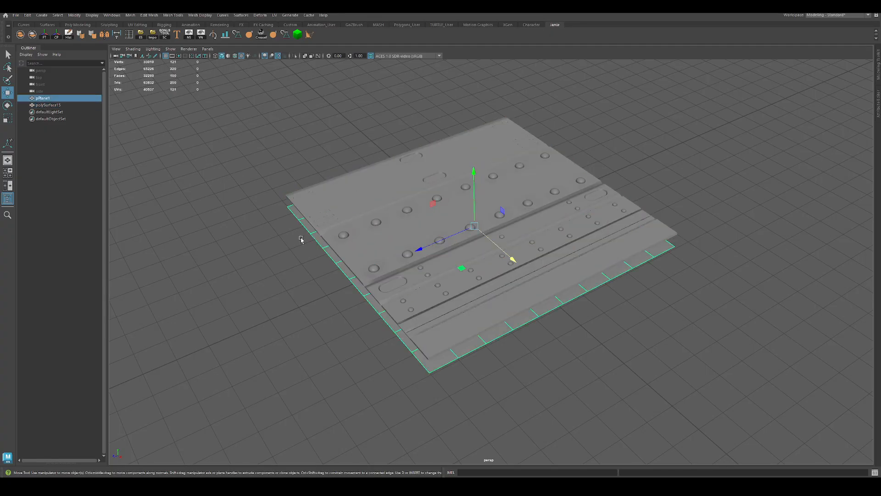
left_click(57, 106)
left_click(52, 99, "ctrl")
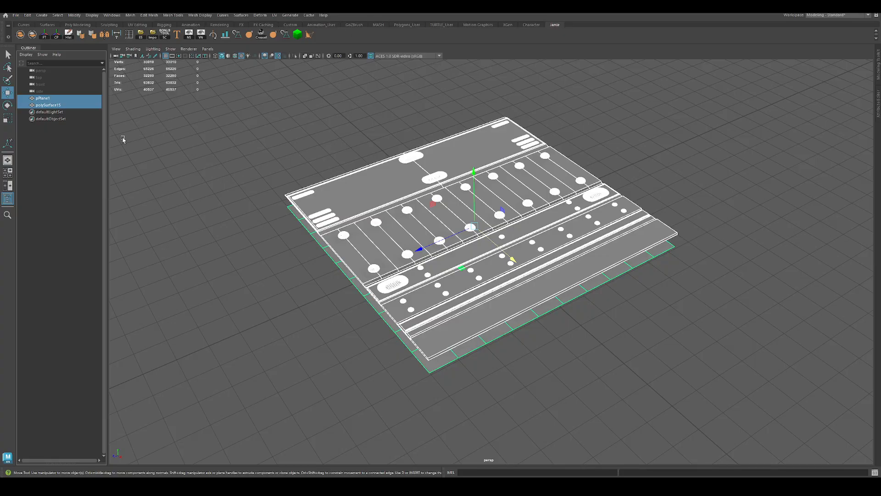
key("ctrl+g")
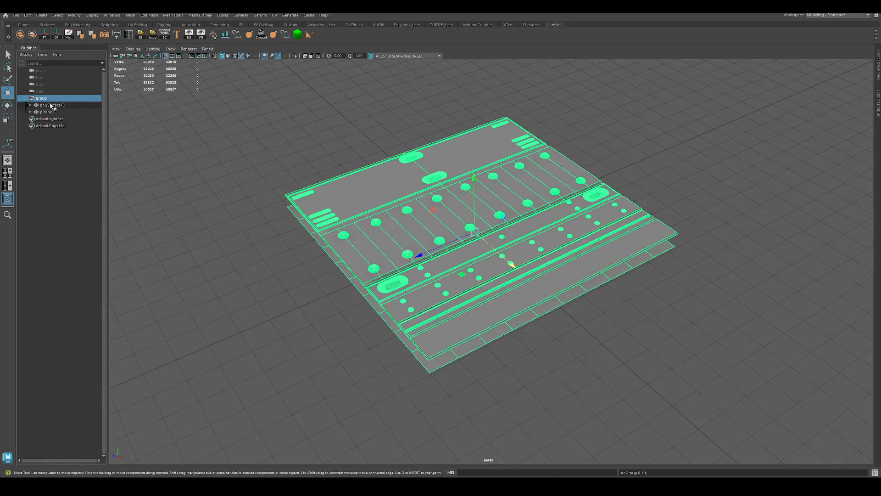
Step: Put polySurface15 and pPlane1 each into its own subgroup inside the parent group and expand both subgroups
left_click(54, 106)
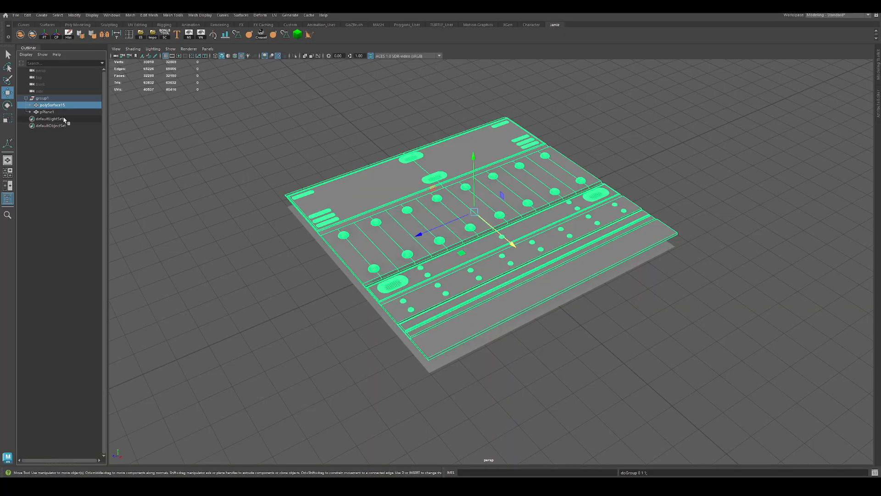
key("ctrl+g")
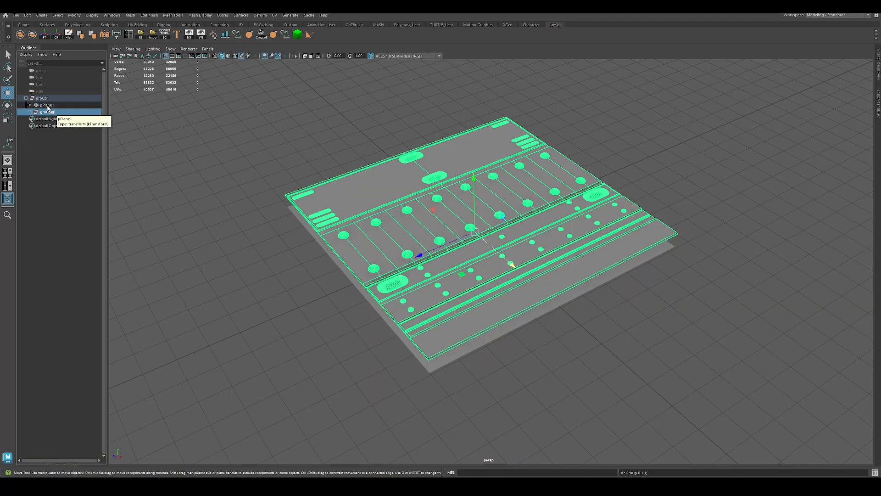
left_click(47, 105)
key("ctrl+g")
left_click(31, 112)
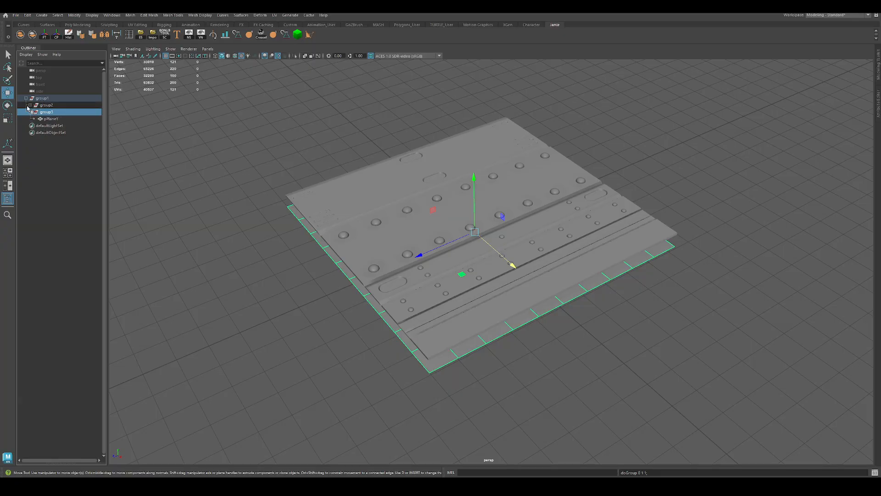
left_click(31, 106)
left_click(50, 127)
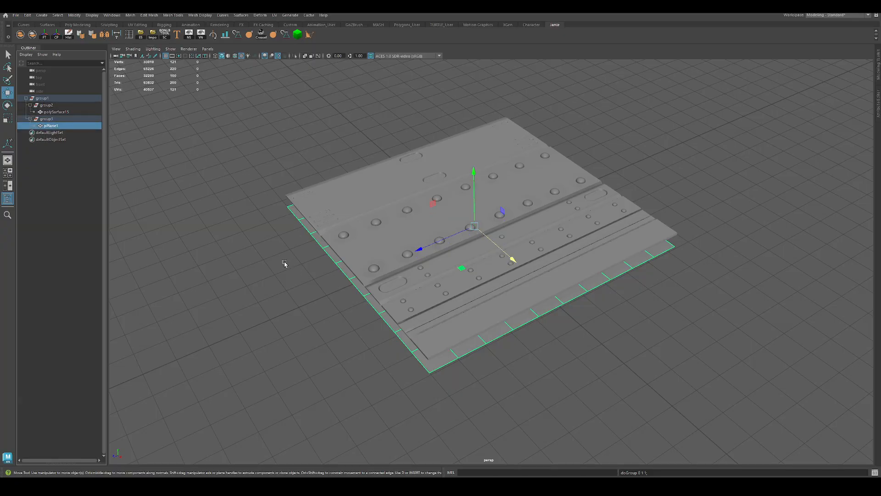
Step: Rename the subgroup holding polySurface15 as high and the subgroup holding pPlane1 as low
left_click_drag(283, 260, 251, 236, "alt")
left_click(73, 114)
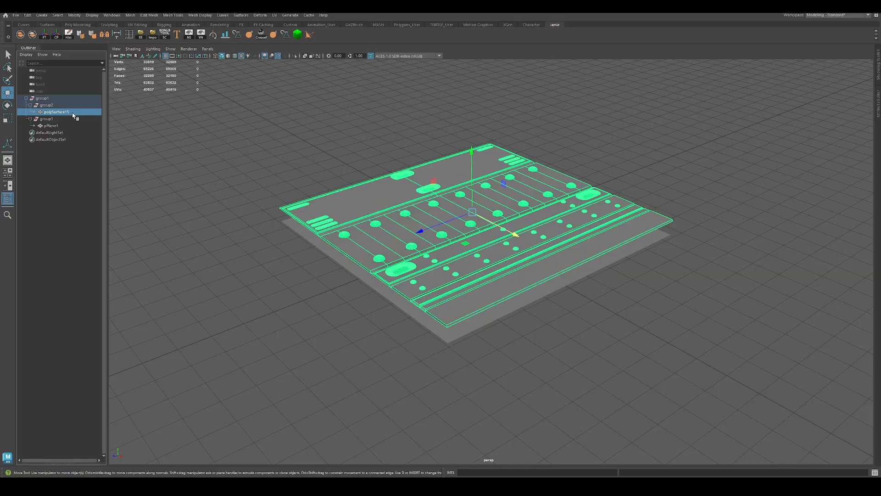
left_click(142, 157)
left_click(47, 105)
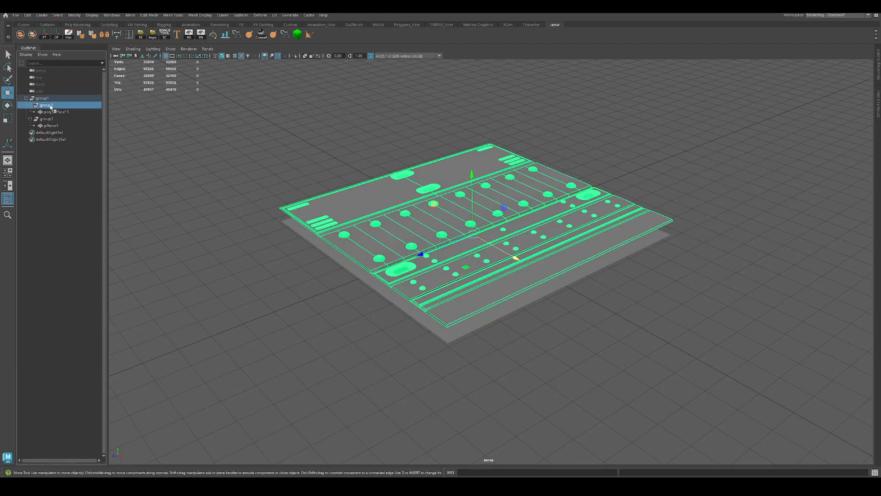
double_click(46, 105)
type("high")
key("Return")
left_click(54, 120)
double_click(54, 119)
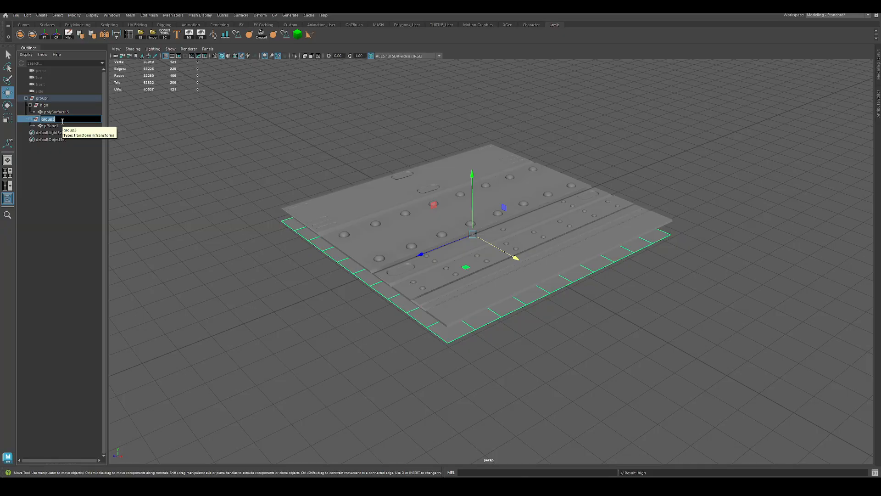
type("low")
key("Return")
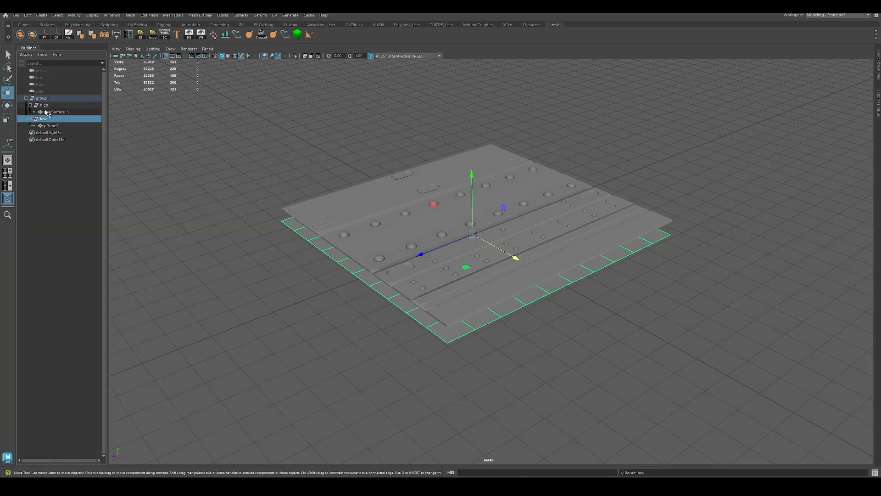
Step: Rename the detailed mesh as TrimSheet_high and the flat plane as TrimSheet_low
left_click(55, 114)
double_click(55, 114)
type("TrimSheet_high")
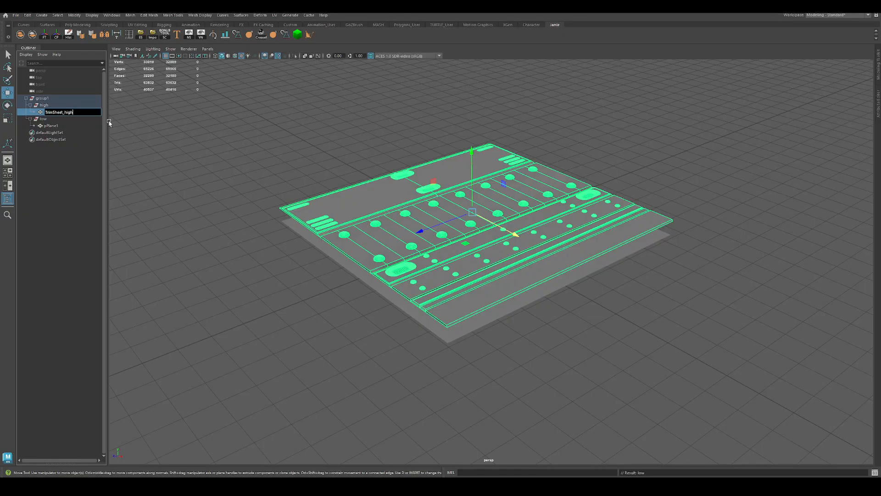
key("Return")
double_click(64, 125)
type("TrimSheet_high")
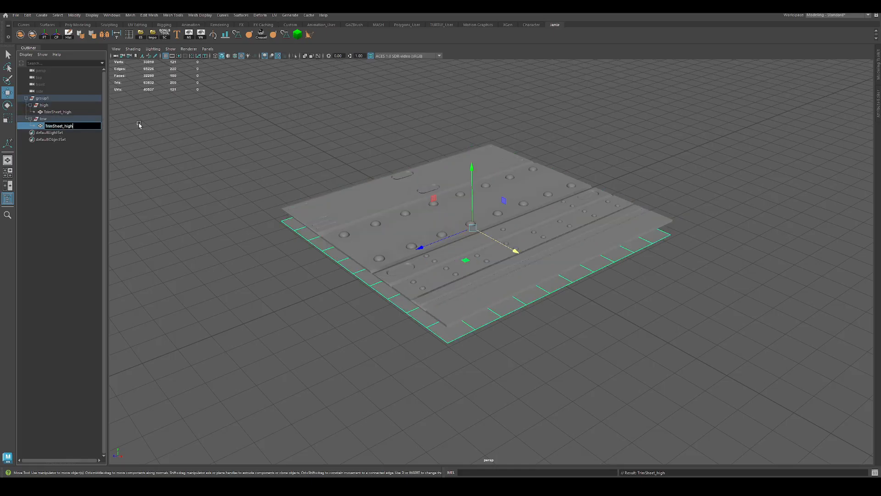
type("low")
key("Return")
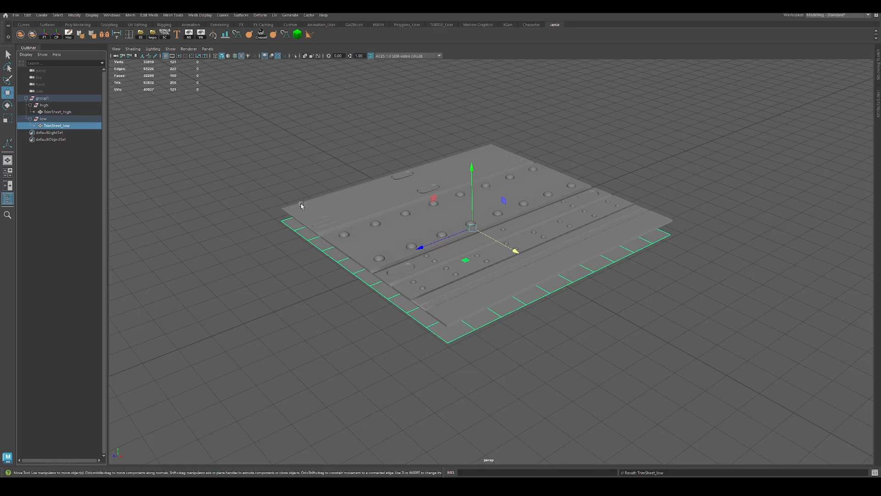
Step: Rename the top-level parent group as Baker
left_click(334, 225)
left_click(72, 125)
left_click(43, 98)
double_click(43, 98)
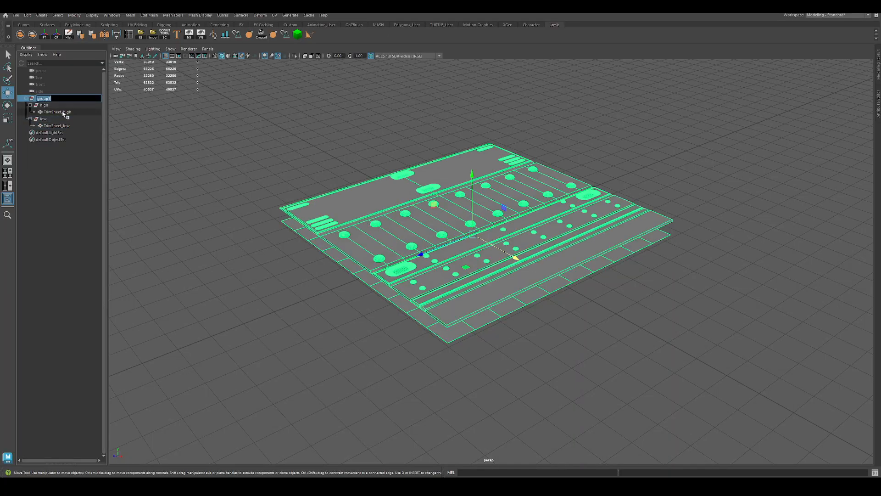
type("Baker")
key("Return")
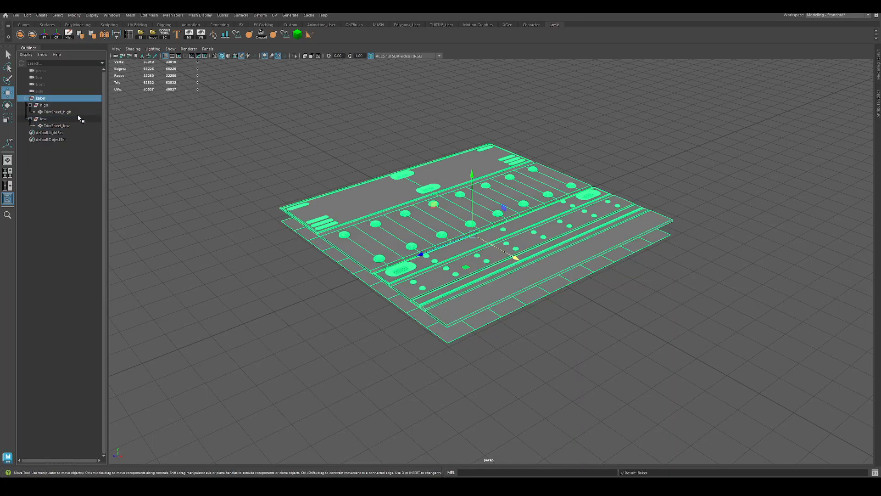
Step: Review the contents of the high and low groups and select the top-level Baker group
left_click(43, 106)
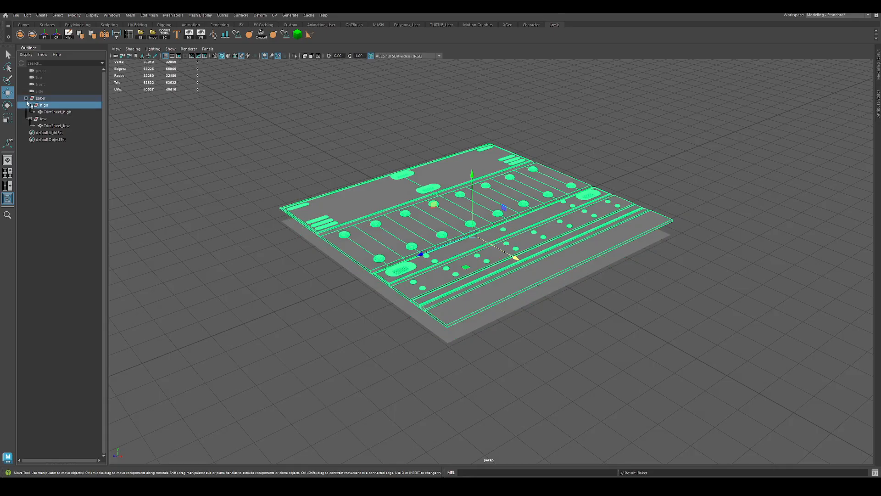
left_click(30, 105)
left_click(30, 112)
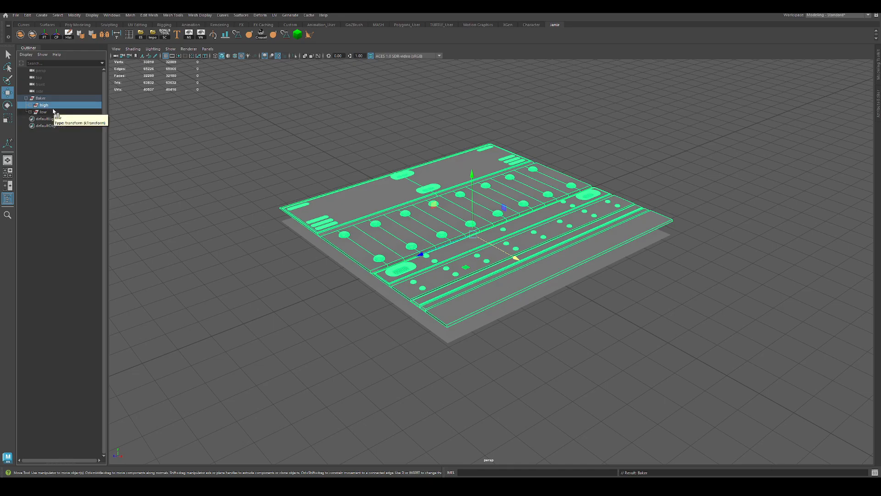
left_click(29, 112)
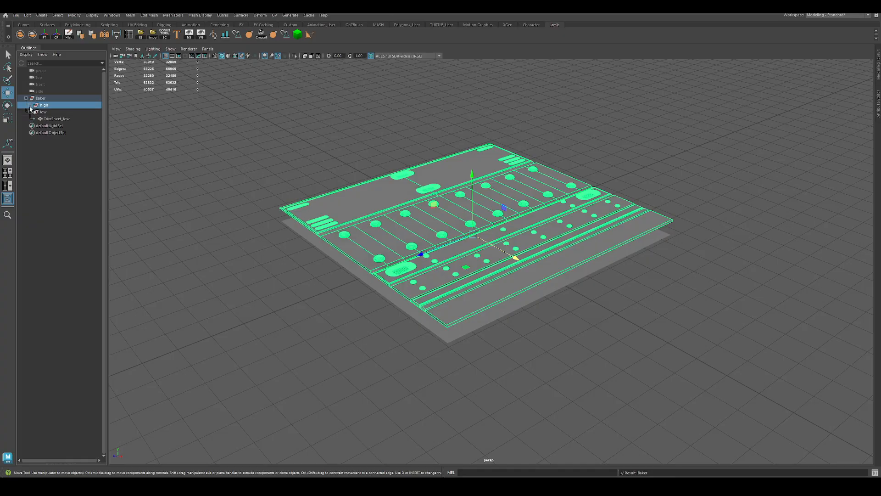
left_click(30, 106)
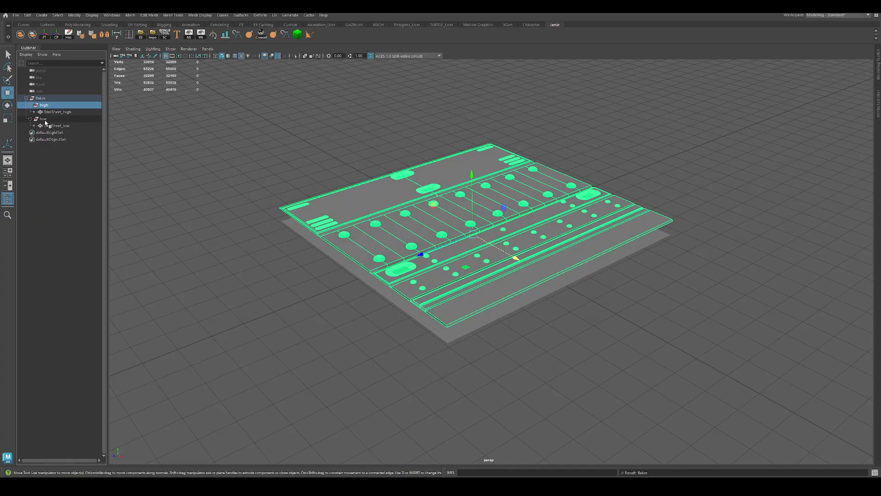
left_click(45, 121)
left_click(45, 105)
left_click(44, 98)
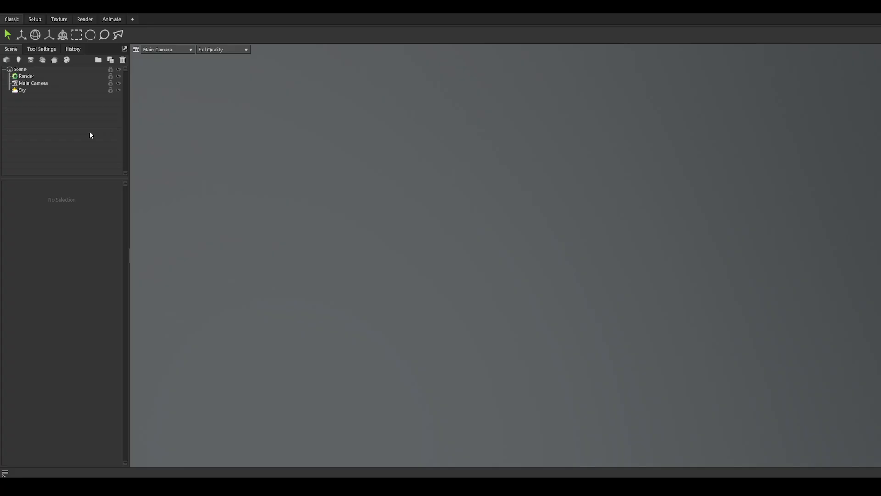
Step: In Marmoset Toolbag, create a bake project and load TrimBaker.fbx through its Quick Loader
left_click(55, 60)
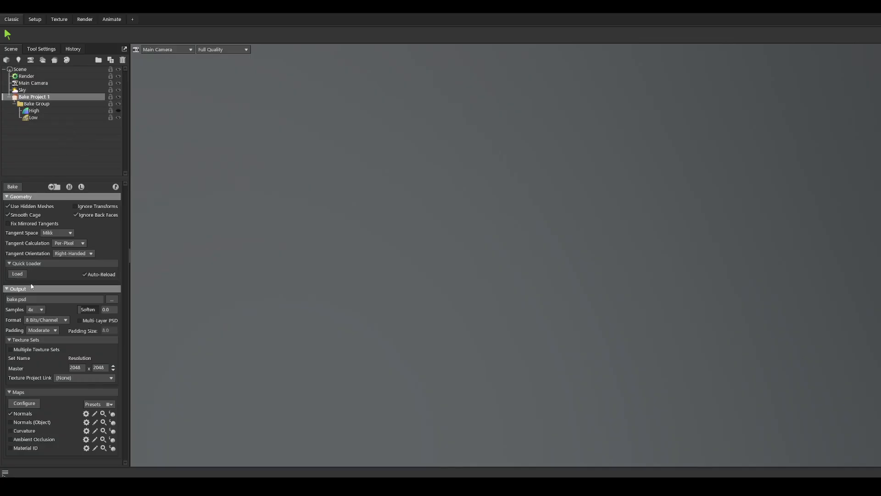
left_click(18, 274)
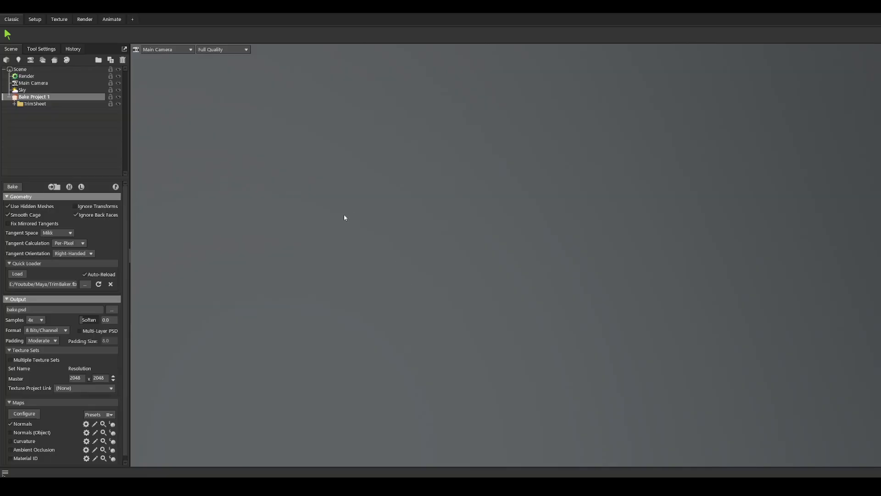
left_click_drag(344, 215, 404, 233)
middle_click_drag(615, 240, 532, 256)
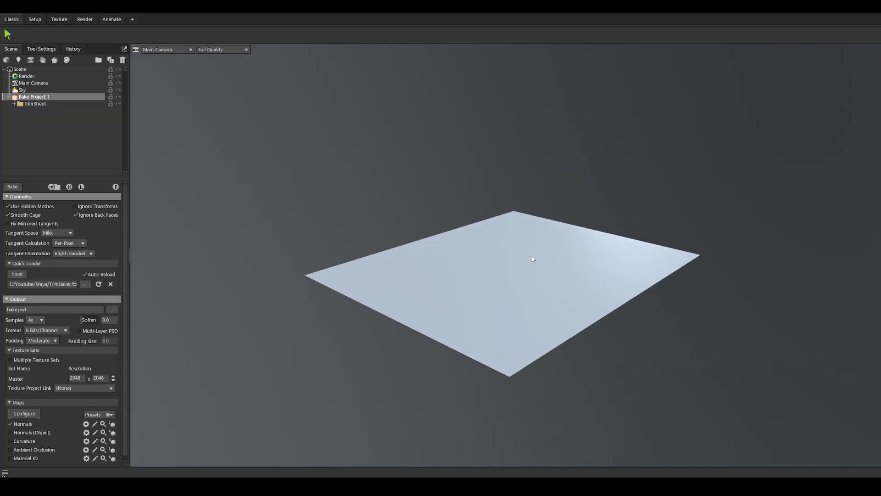
left_click_drag(532, 257, 348, 297)
left_click_drag(286, 236, 321, 240)
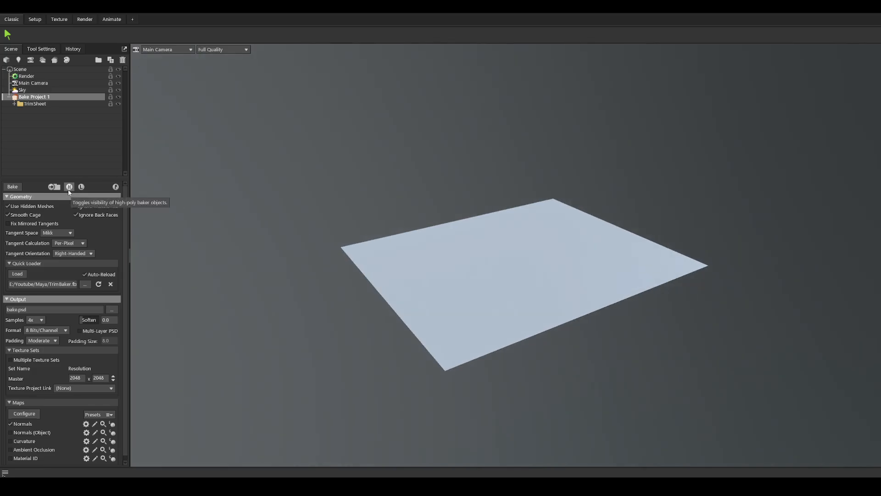
Step: Turn on the visibility of the high-poly baker objects and view the trim mesh above the plane
left_click(69, 187)
scroll(580, 287, "up", 3)
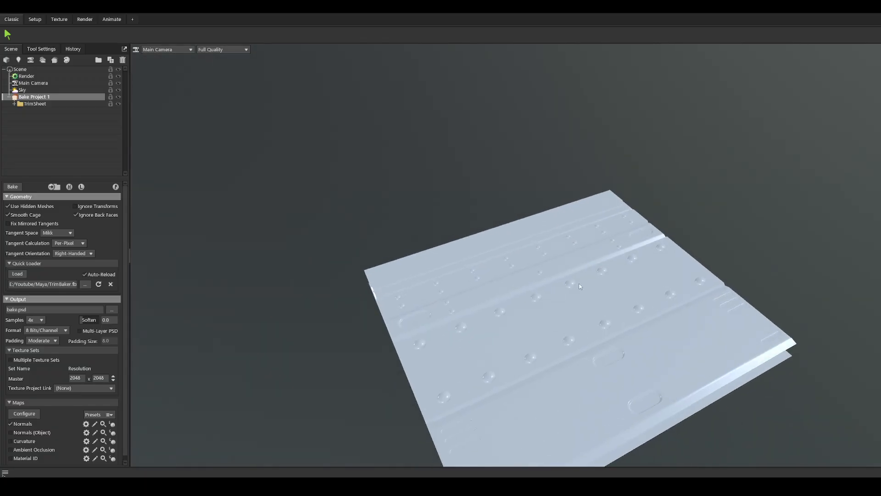
left_click_drag(580, 287, 579, 231)
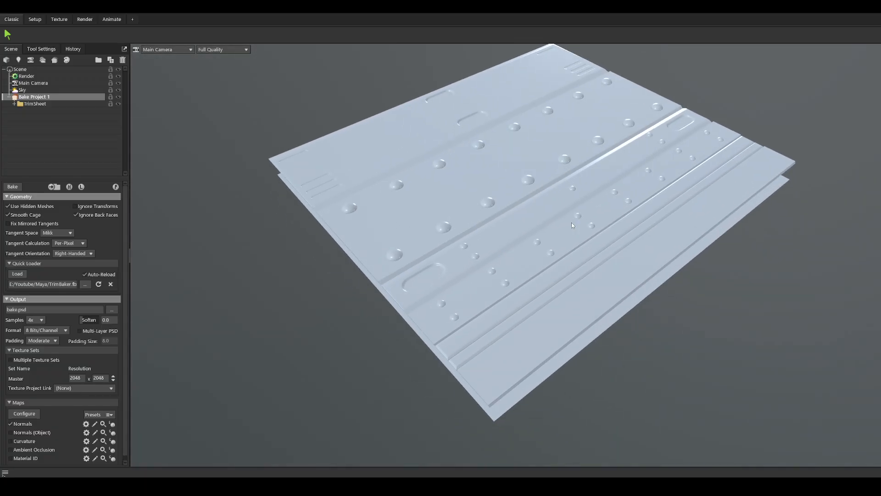
Step: Switch back to the Maya scene containing the Baker group
mouse_move(246, 485)
left_click(228, 448)
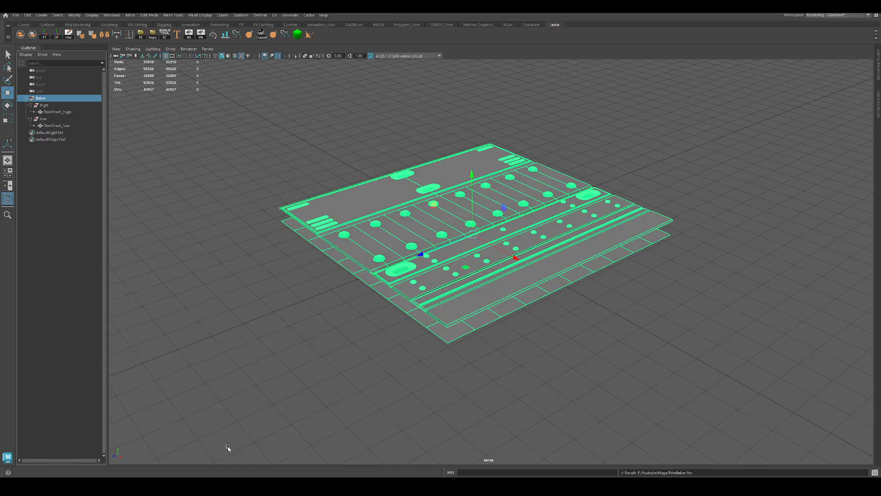
Step: Select one rivet's faces on the high-poly trim sheet and move the rivet inwards towards the middle of its panel
left_click_drag(376, 292, 314, 338, "alt")
left_click(314, 340)
left_click(398, 281)
key("F11")
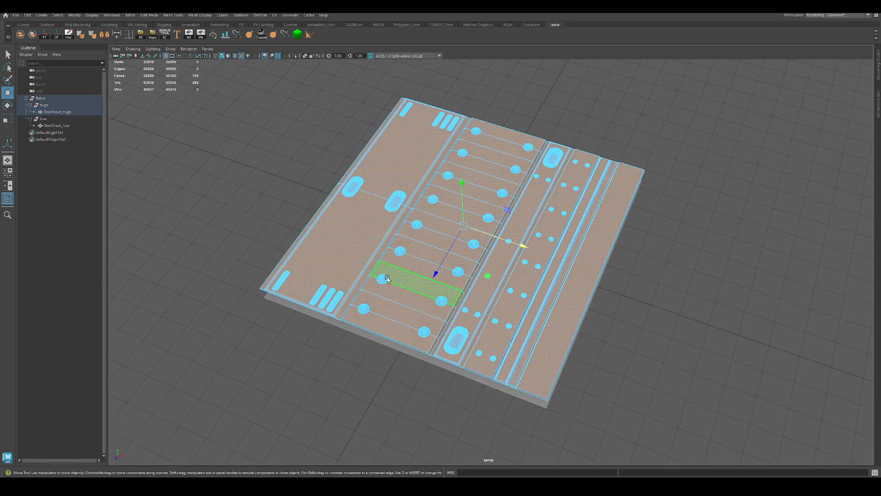
double_click(382, 279)
left_click_drag(413, 289, 434, 297)
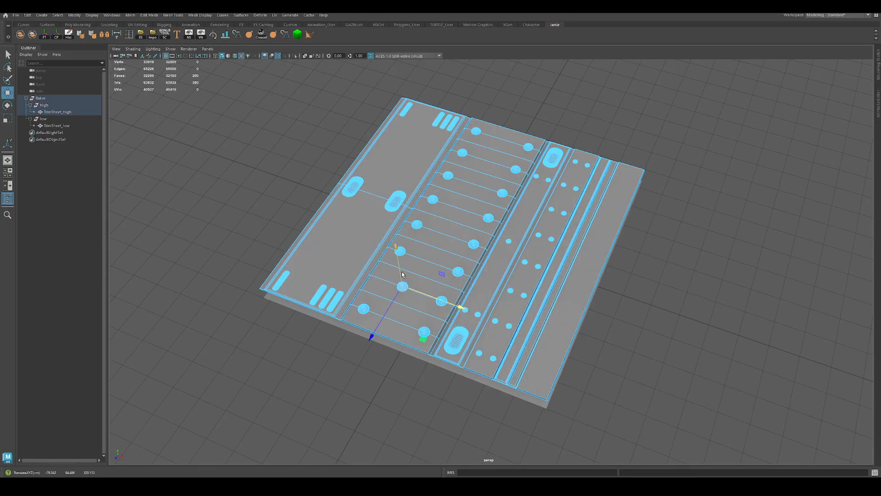
Step: Return to object selection and export the Baker group over TrimBaker.fbx
key("q")
key("F8")
left_click(789, 101)
left_click_drag(789, 101, 435, 259)
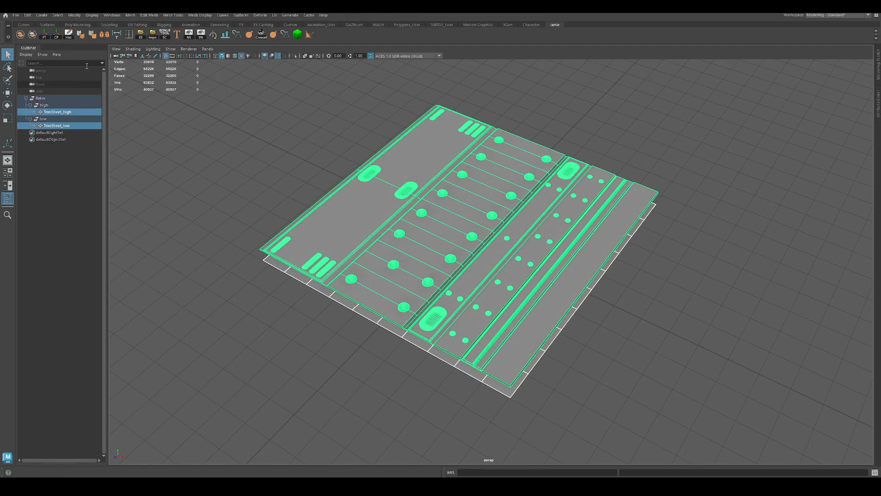
left_click(52, 99)
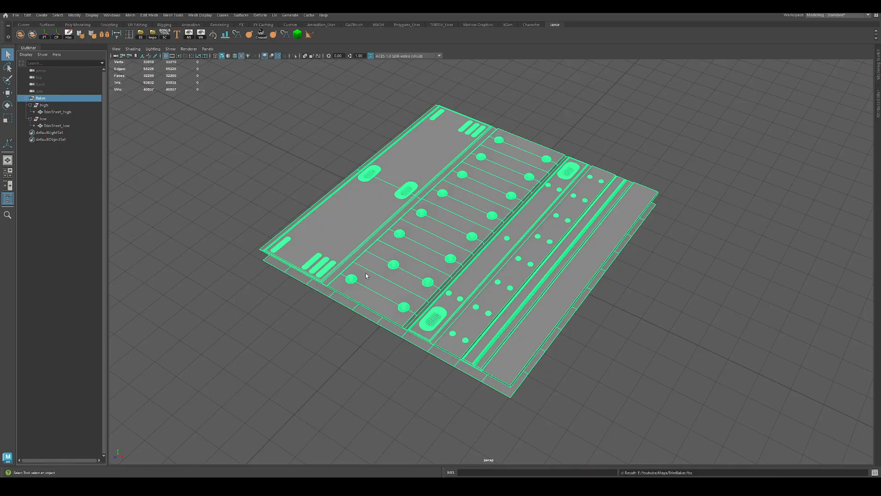
Step: Switch to Marmoset Toolbag and examine the moved rivet on the reloaded trim sheet
key("alt+Tab")
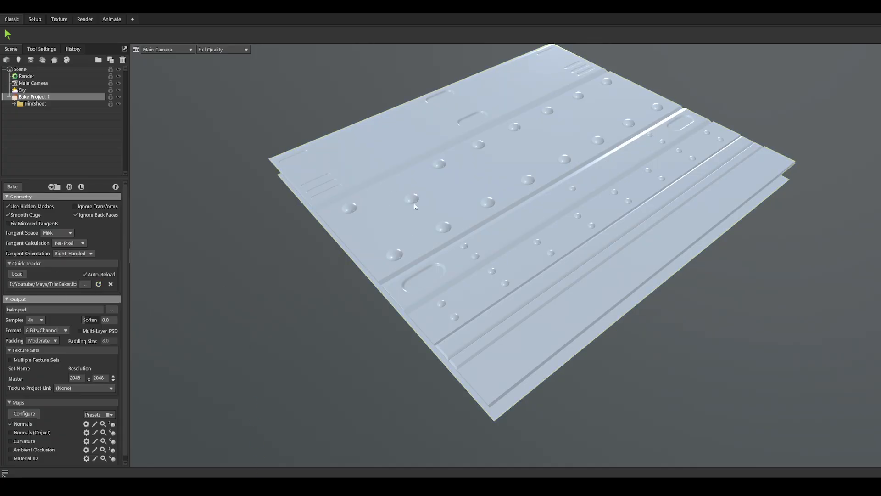
left_click_drag(432, 195, 371, 264)
middle_click_drag(371, 263, 476, 321)
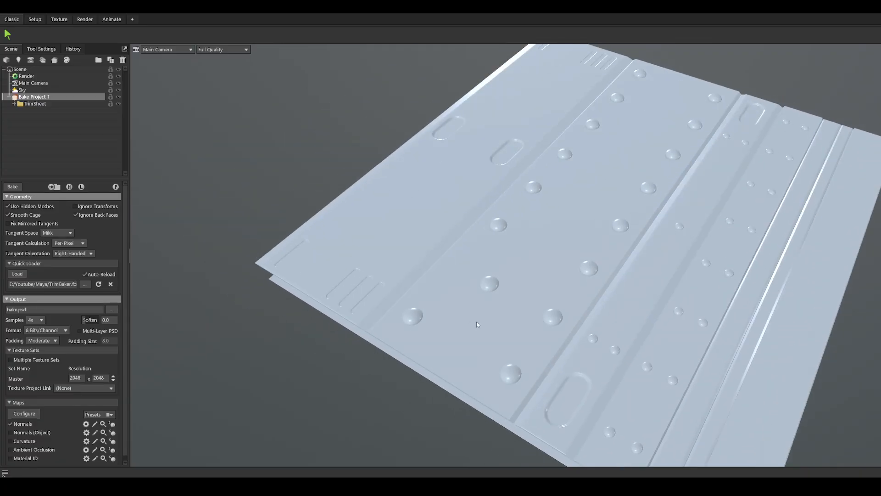
scroll(471, 318, "up", 3)
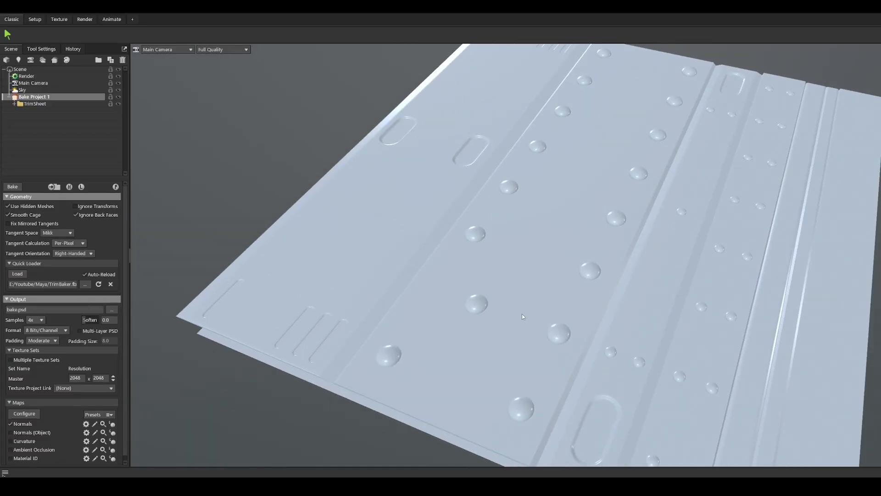
Step: Switch back to the MarmBakerTrimSheet scene in Maya and undo the rivet move
mouse_move(247, 483)
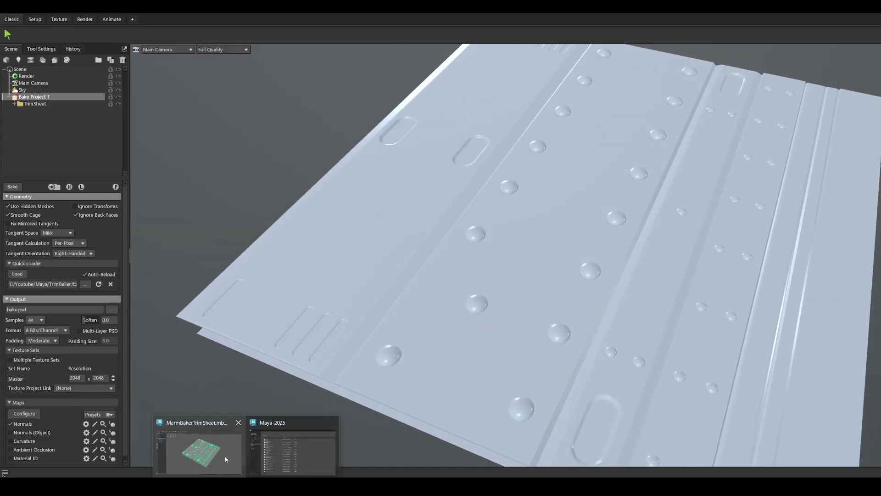
left_click(225, 459)
left_click_drag(327, 322, 310, 333, "alt")
key("ctrl+z")
key("ctrl+z")
key("ctrl+z")
key("ctrl+z")
key("ctrl+z")
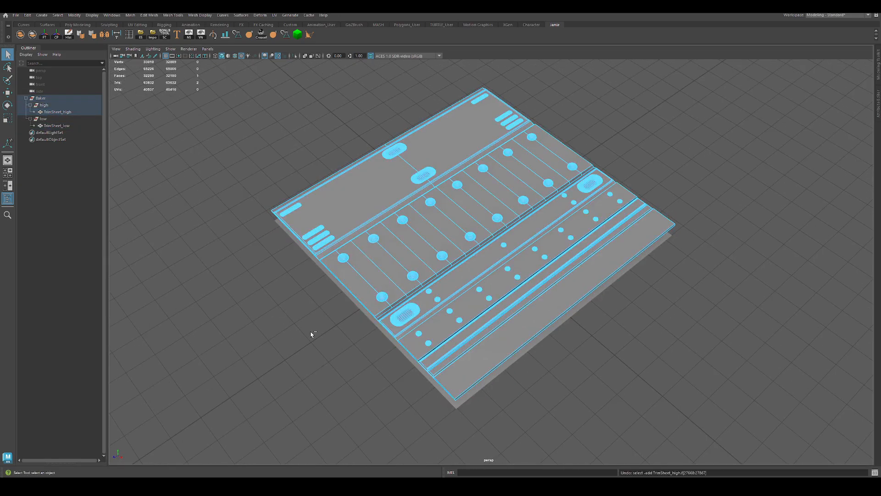
Step: Re-export the whole Baker group to TrimBaker.fbx and view the reloaded trim sheet in Marmoset Toolbag
right_click_drag(371, 277, 450, 215)
left_click(580, 111)
left_click(463, 124)
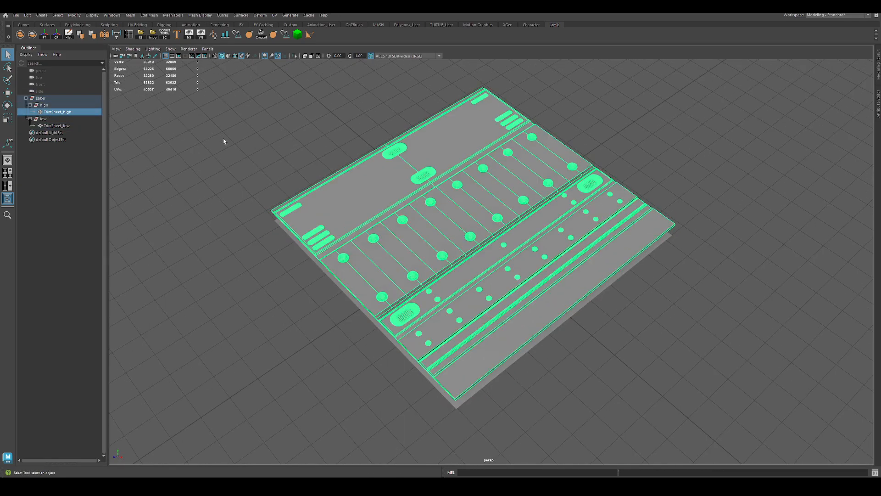
left_click(40, 98)
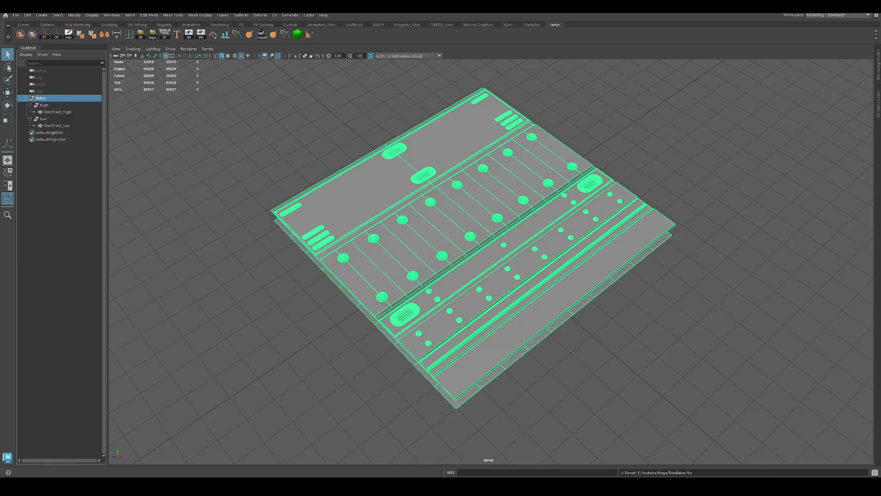
left_click(275, 486)
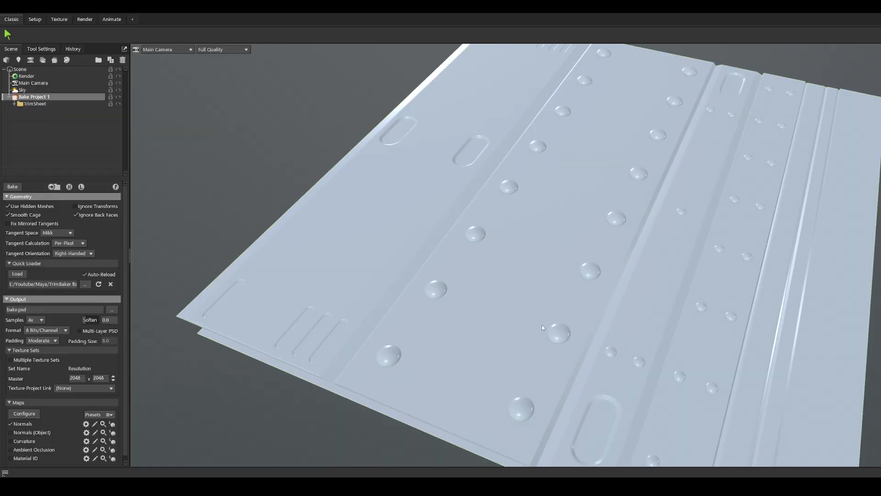
left_click_drag(543, 328, 406, 293)
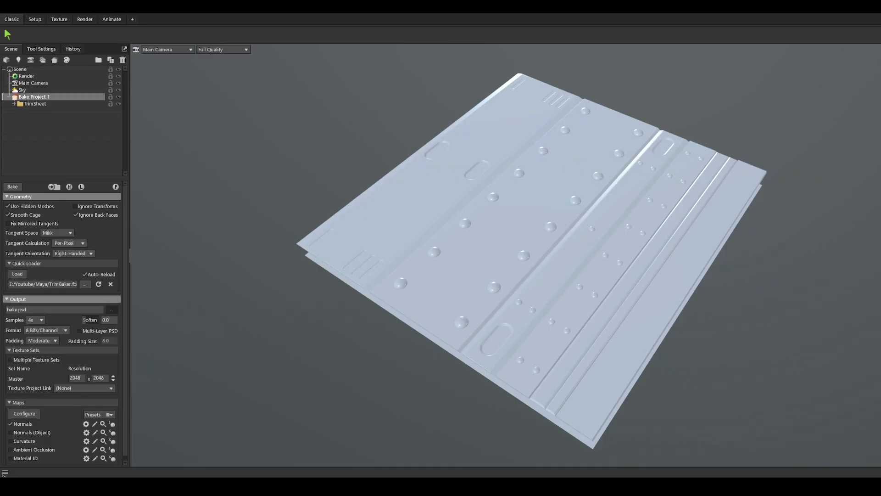
Step: Set the bake output file to E:/Youtube/Maya/TrimBaker.psd and bake the project
key("Return")
left_click(14, 187)
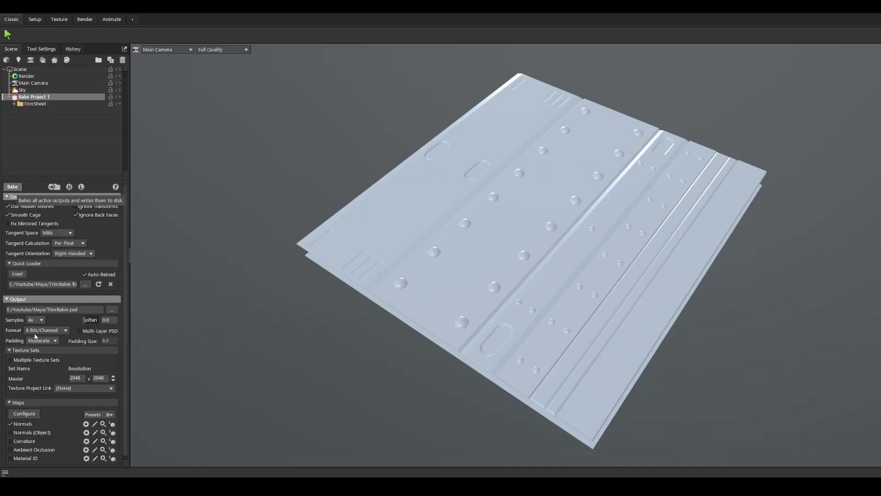
Step: Hide the high-poly baker objects and inspect the low-poly plane on its own
left_click(70, 187)
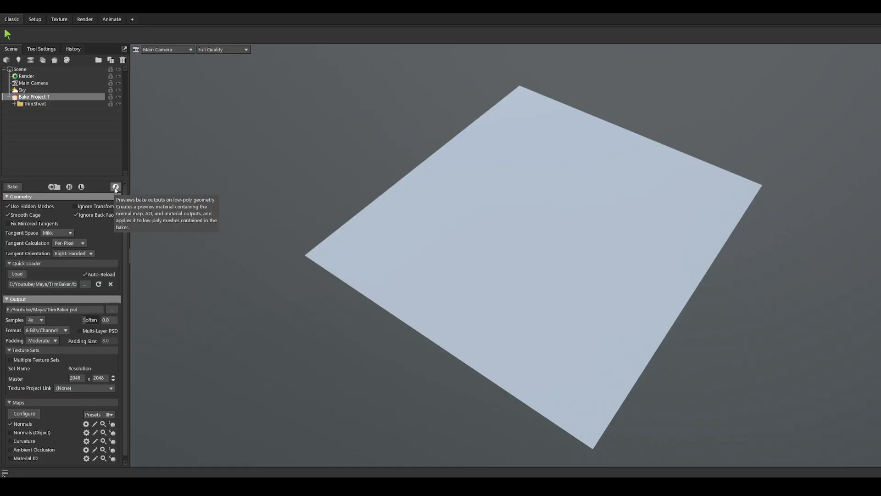
left_click_drag(309, 250, 386, 274)
left_click(484, 272)
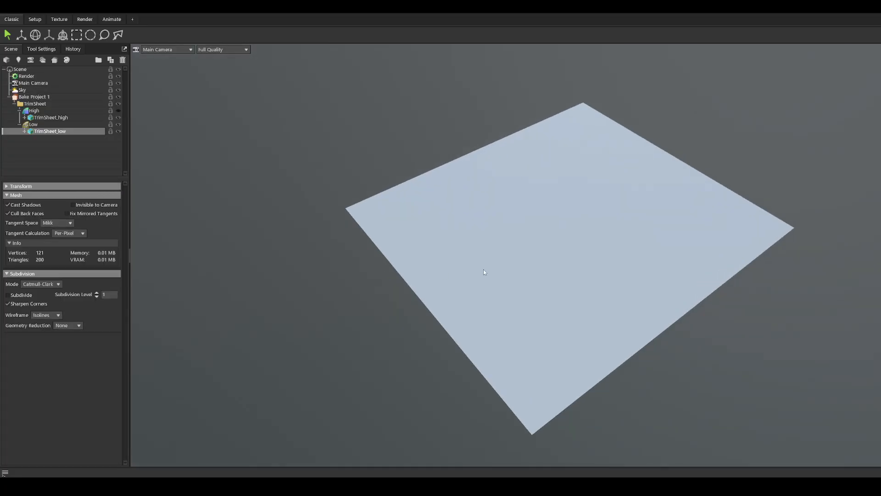
middle_click_drag(558, 267, 480, 257)
scroll(481, 258, "up", 1)
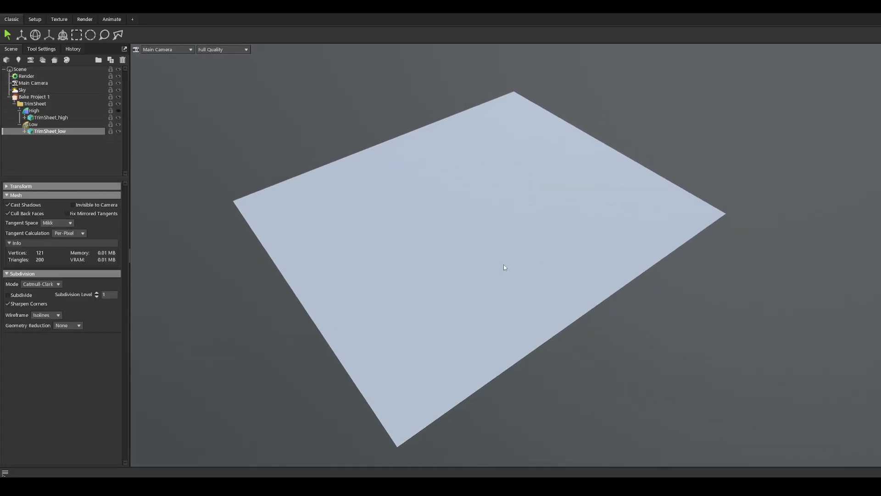
Step: Switch to Maya and examine the vertical gap between the high- and low-poly sheets from a low angle
mouse_move(246, 486)
left_click(239, 465)
left_click_drag(369, 311, 368, 287, "alt")
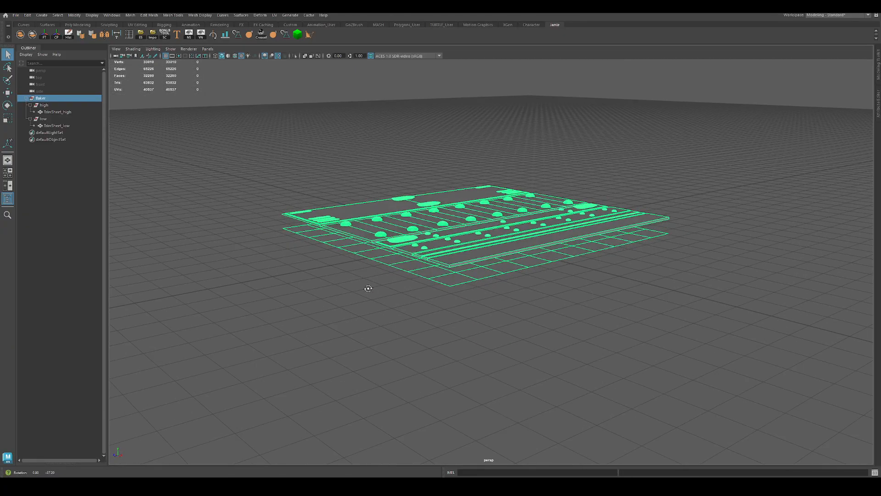
right_click_drag(368, 288, 445, 306, "alt")
left_click_drag(444, 306, 367, 321, "alt")
left_click_drag(315, 308, 316, 305, "alt")
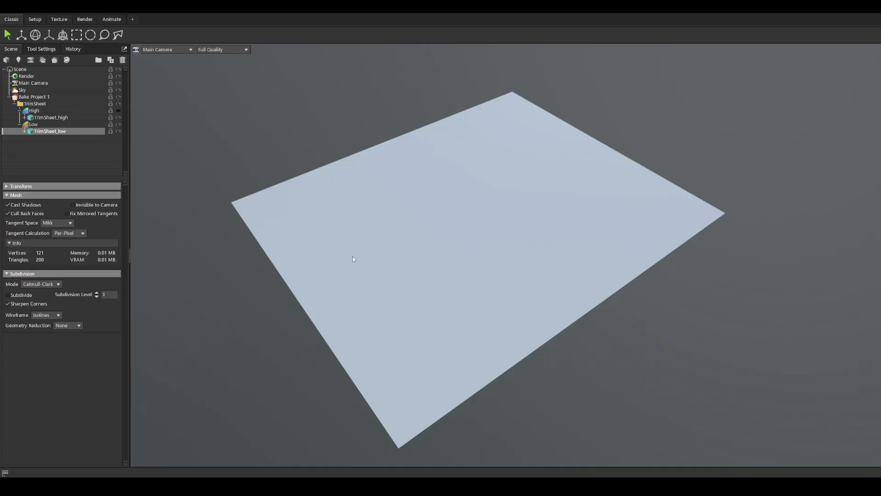
Step: In Marmoset Toolbag, raise the Low group's cage Max Offset to 159.9
left_click_drag(353, 256, 347, 188, "alt")
left_click(40, 124)
left_click_drag(254, 195, 293, 219, "alt")
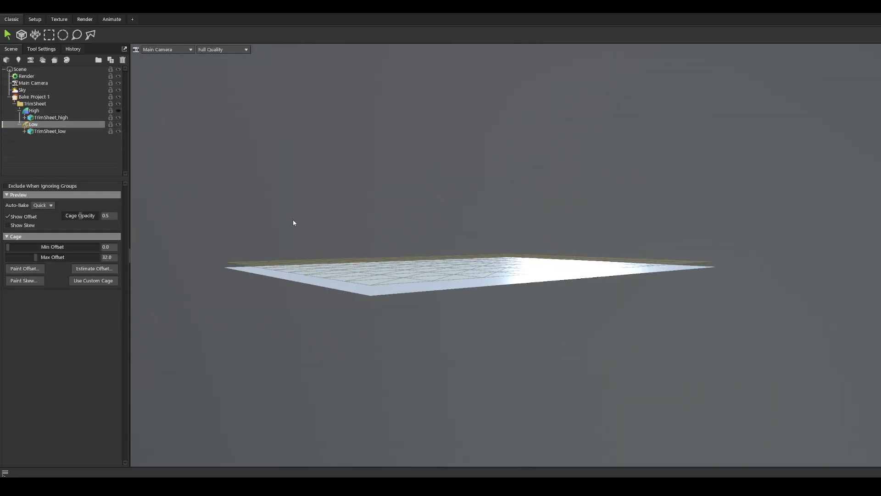
right_click_drag(293, 220, 386, 280, "alt")
middle_click_drag(386, 279, 661, 251, "alt")
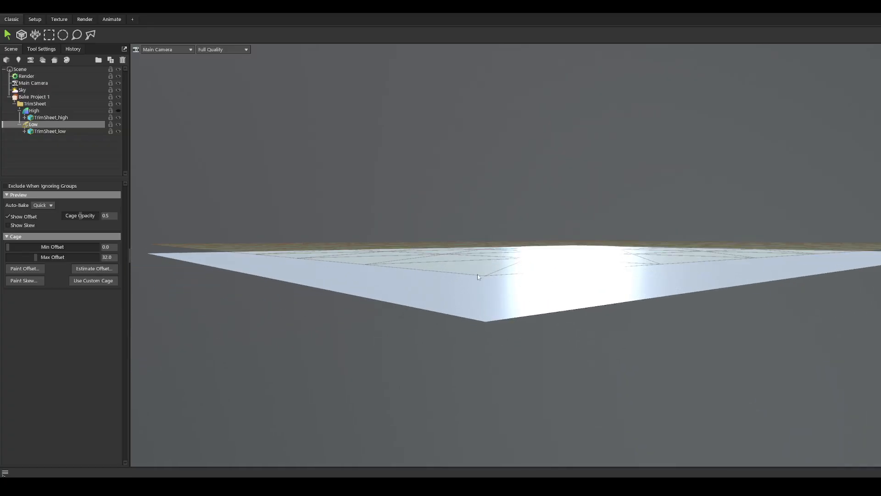
left_click_drag(478, 277, 427, 284, "alt")
left_click_drag(35, 257, 56, 257)
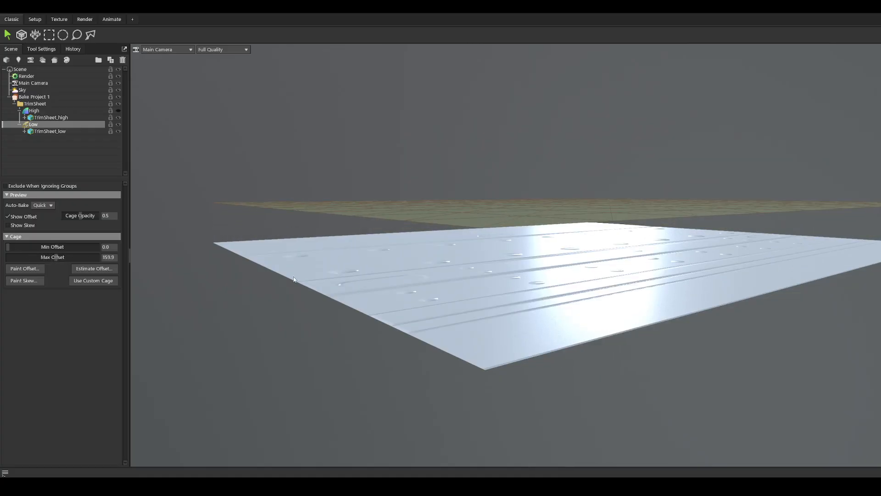
Step: Inspect the surface detail on the low-poly plane beneath the offset cage and select Bake Project 1
left_click_drag(294, 279, 363, 303, "alt")
left_click_drag(431, 210, 421, 248, "alt")
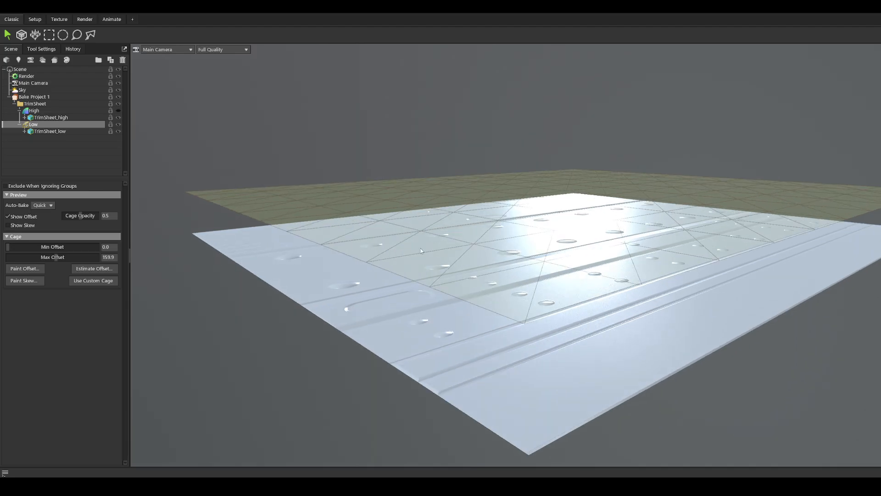
left_click_drag(409, 297, 391, 315, "alt")
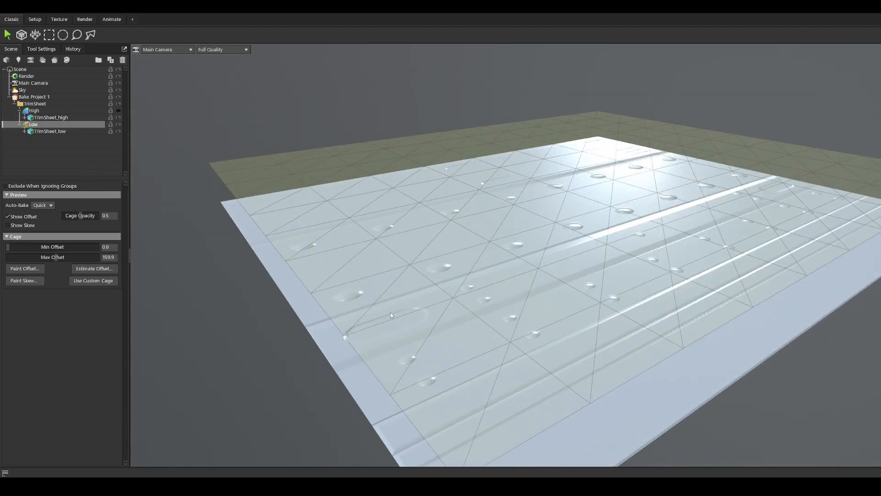
scroll(395, 303, "down", 5)
left_click(34, 97)
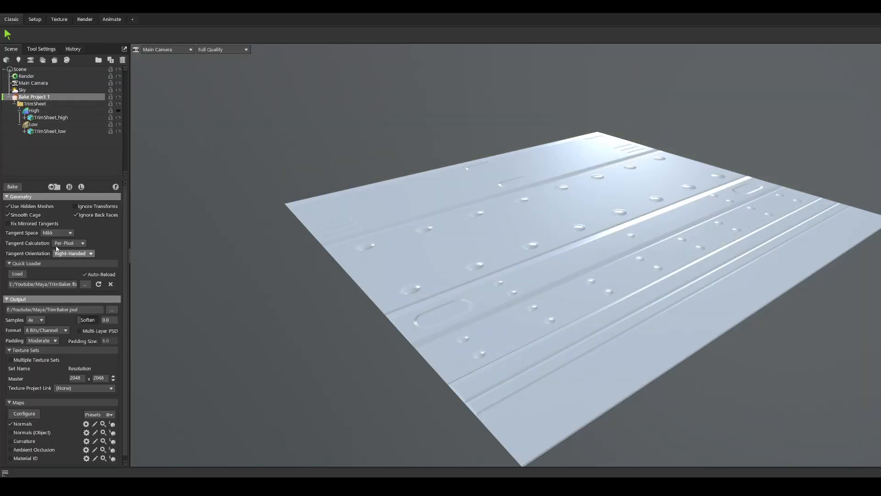